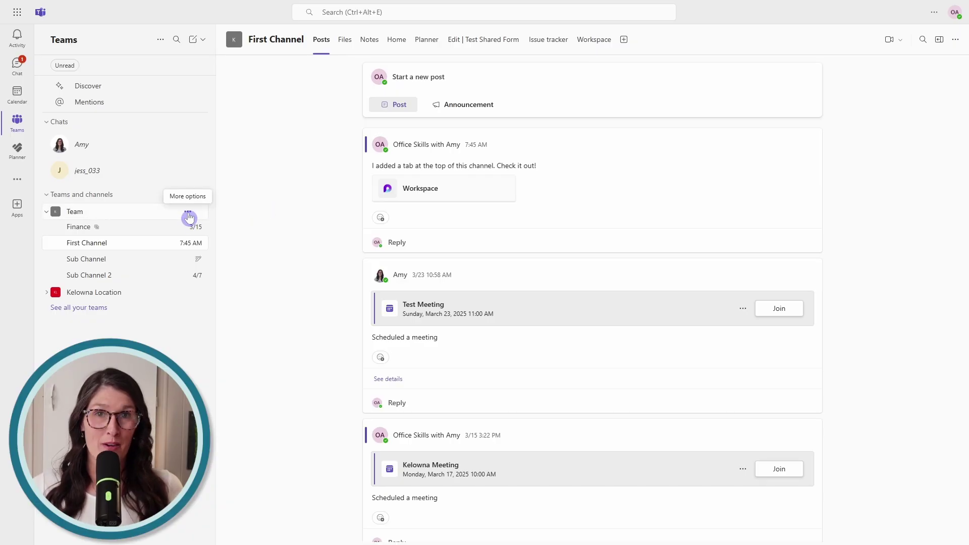
pyautogui.click(188, 212)
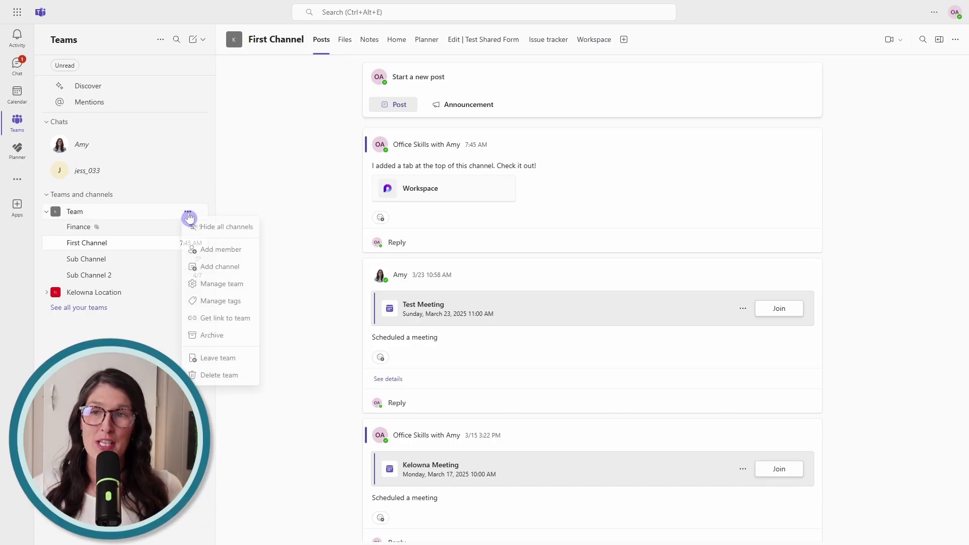
pyautogui.click(247, 254)
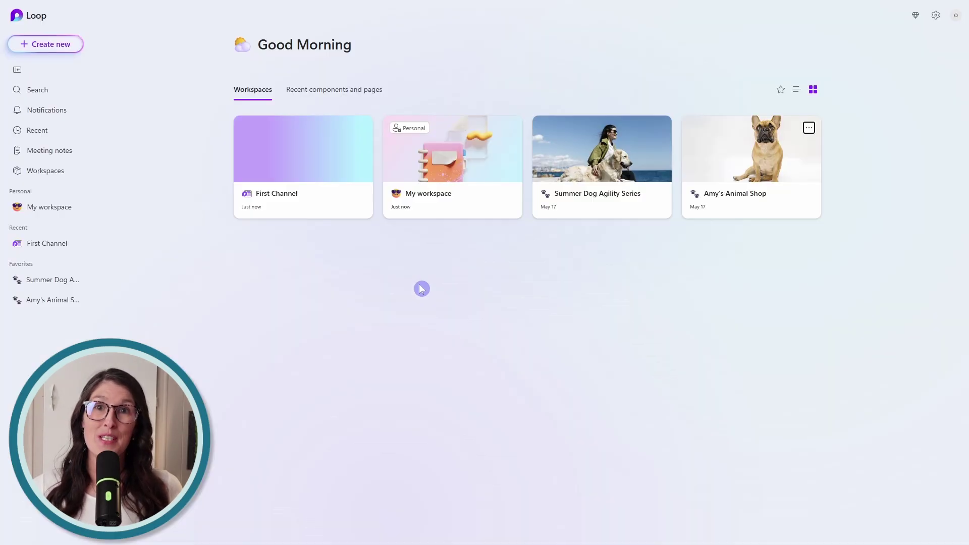
pyautogui.click(809, 128)
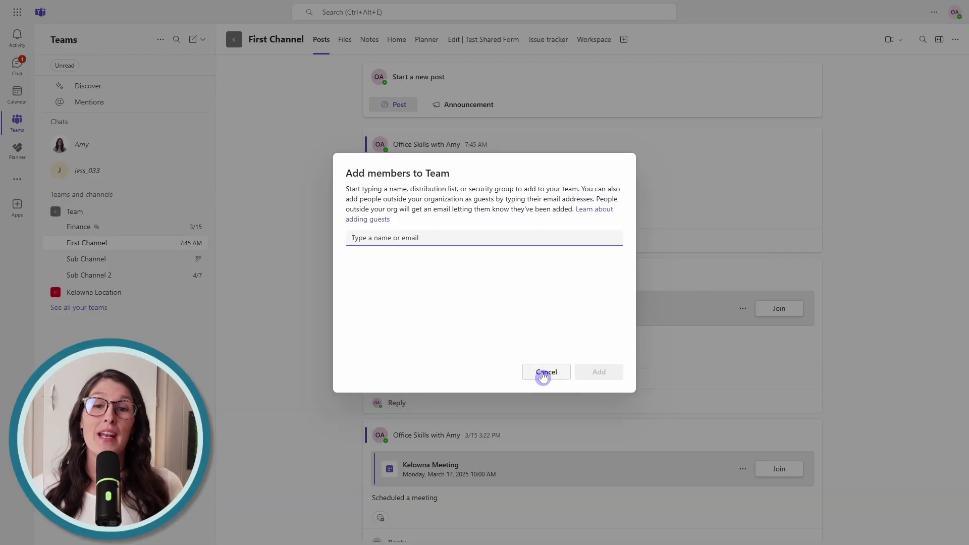
pyautogui.click(543, 376)
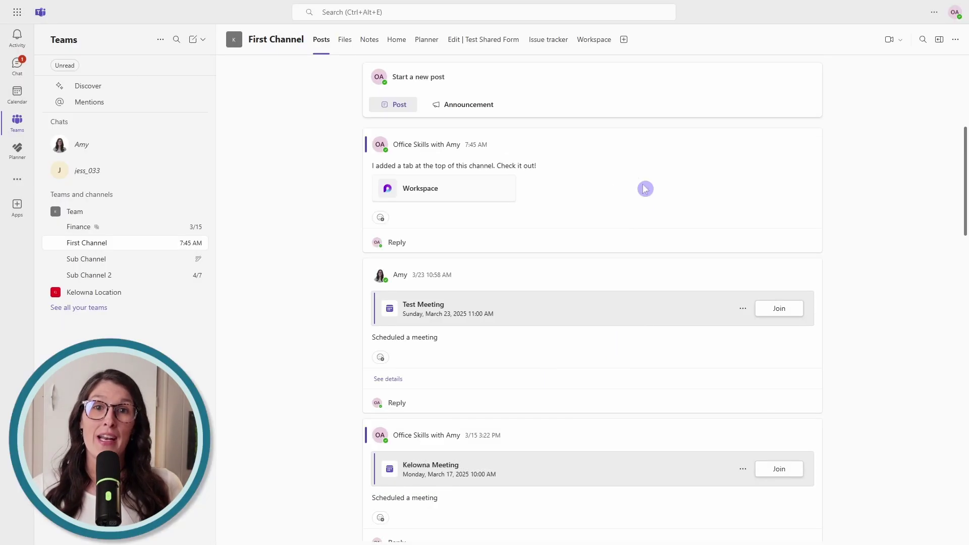
# Open First Channel's Loop workspace and dismiss its page list to view the Loop Workspace page.
pyautogui.click(609, 43)
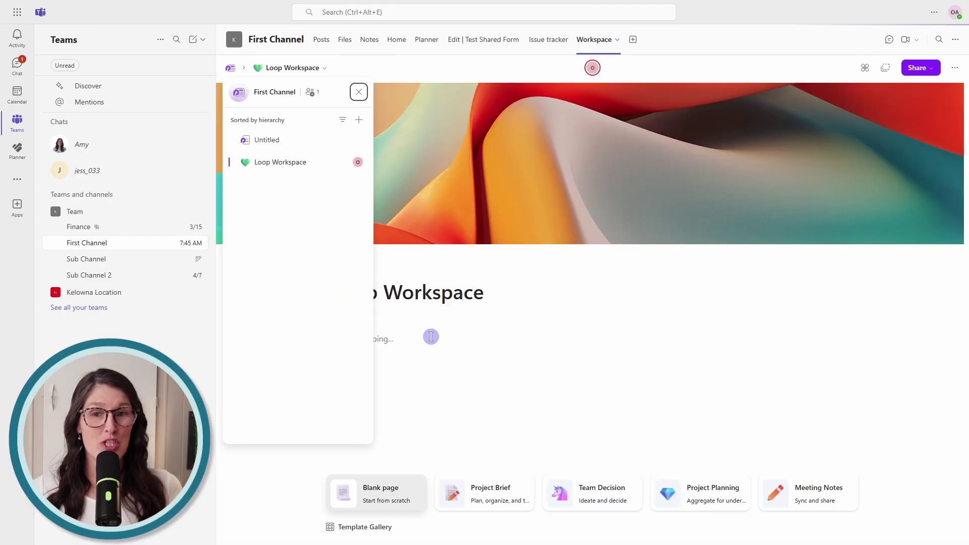
pyautogui.click(432, 338)
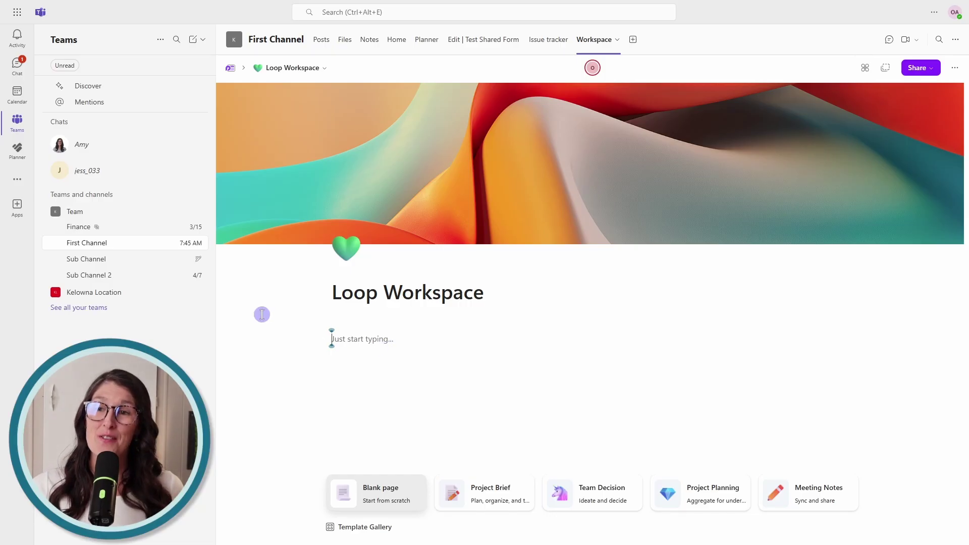
# Add Loop as a tab in the Kelowna Location team's Event channel, with a channel post about the tab.
pyautogui.click(46, 292)
pyautogui.click(94, 325)
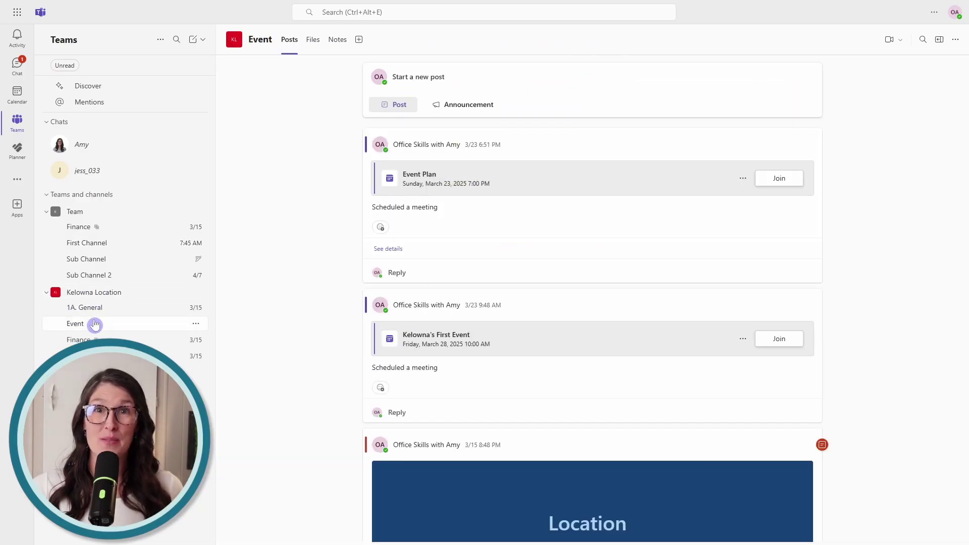
pyautogui.click(360, 40)
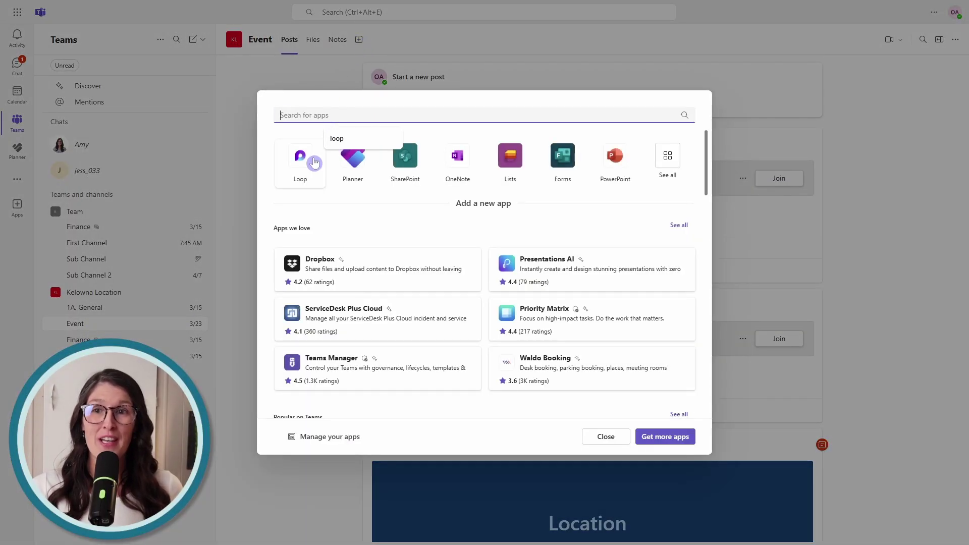
pyautogui.click(301, 158)
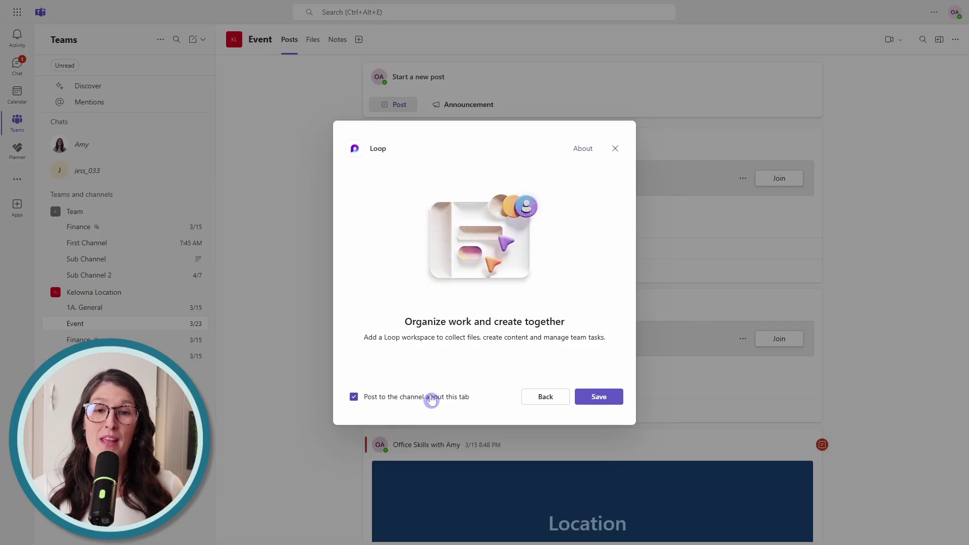
pyautogui.click(603, 397)
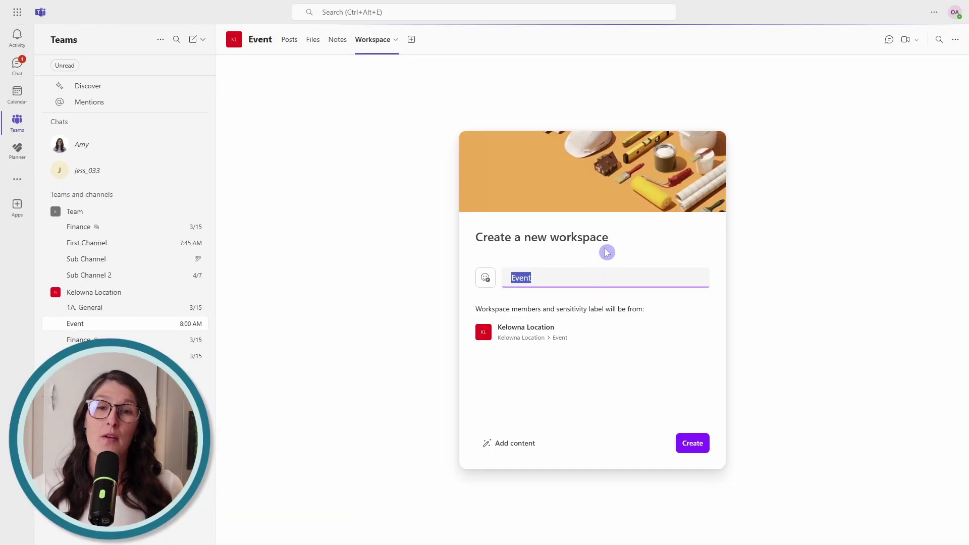
# Set the new workspace's cover to the first abstract purple stock image and its icon to the green heart.
pyautogui.click(604, 176)
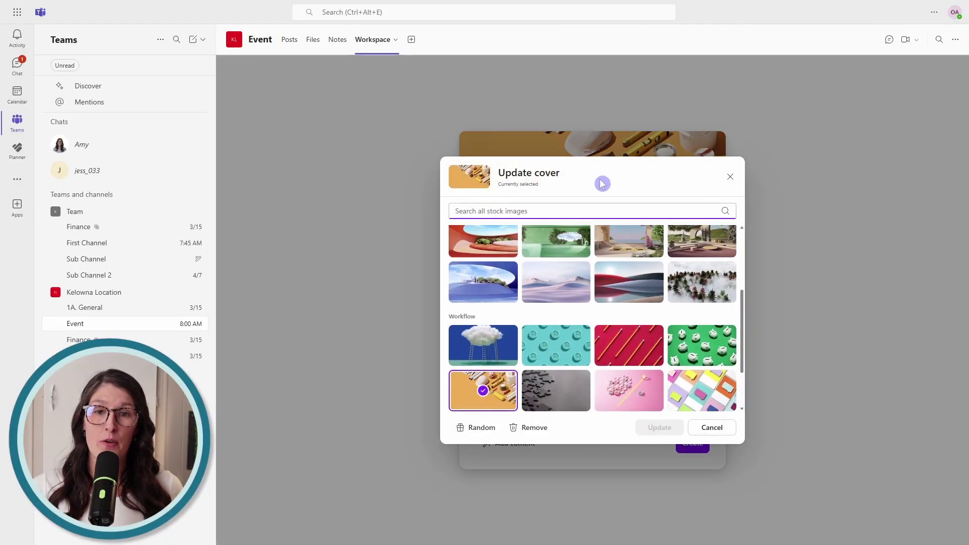
pyautogui.scroll(3, 573, 297)
pyautogui.click(503, 268)
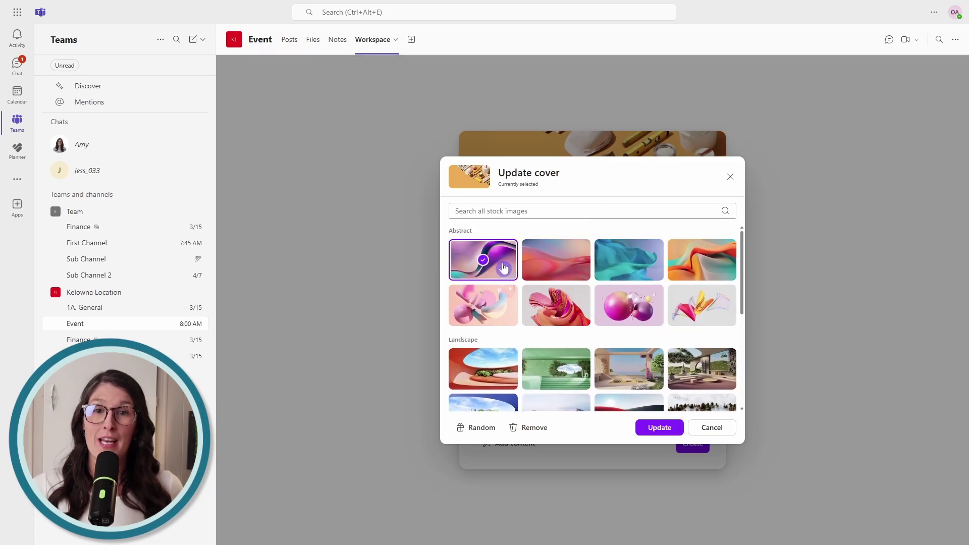
pyautogui.click(656, 430)
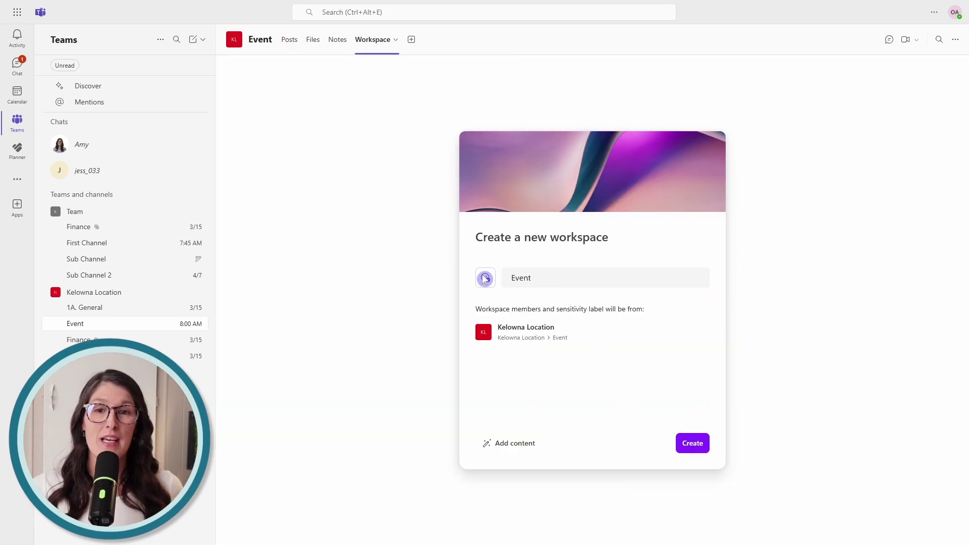
pyautogui.click(486, 279)
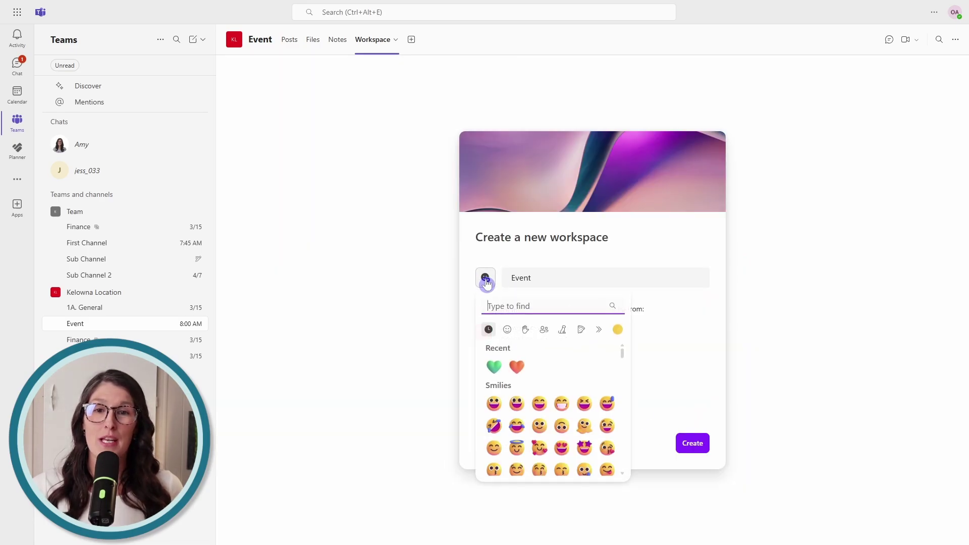
pyautogui.click(494, 367)
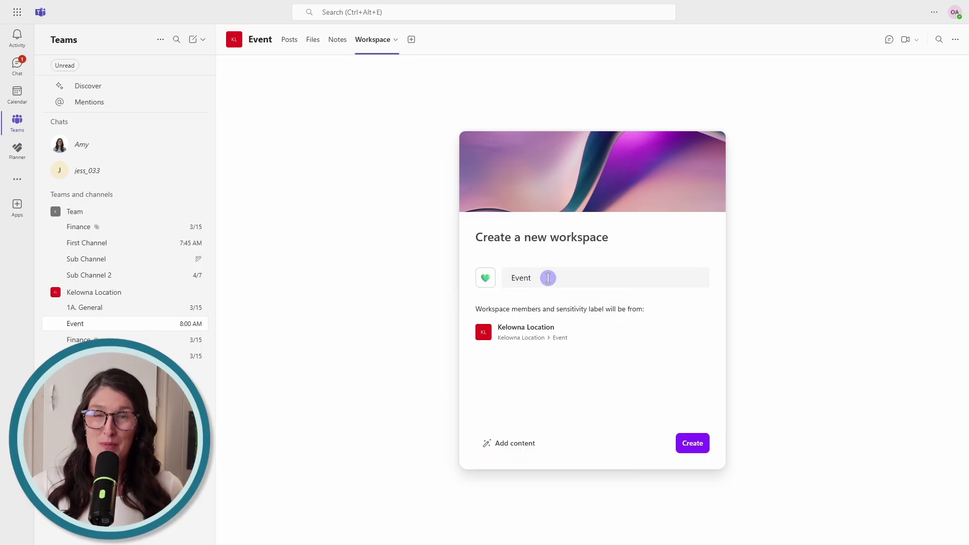
# Change the new workspace's name to "Kelowna Location - Event".
pyautogui.doubleClick(549, 278)
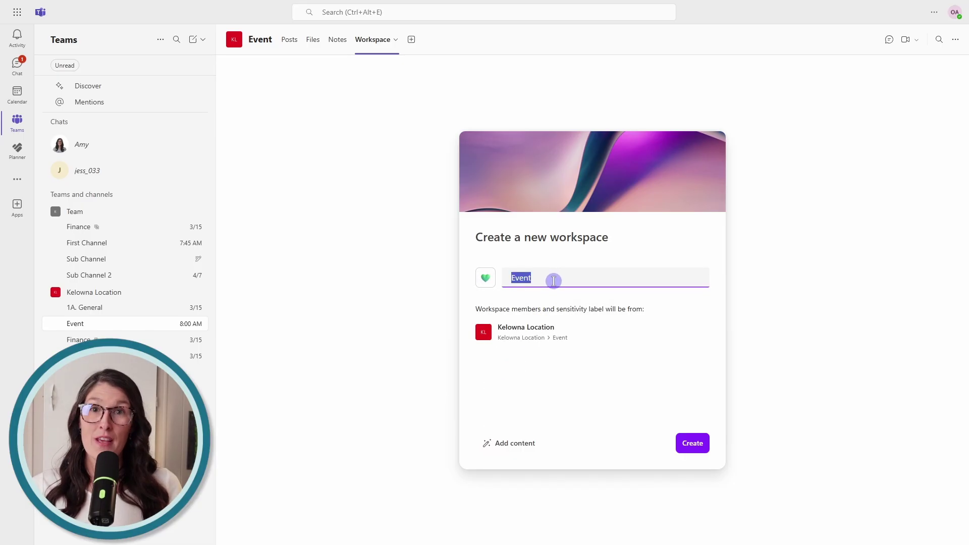
pyautogui.press('Home')
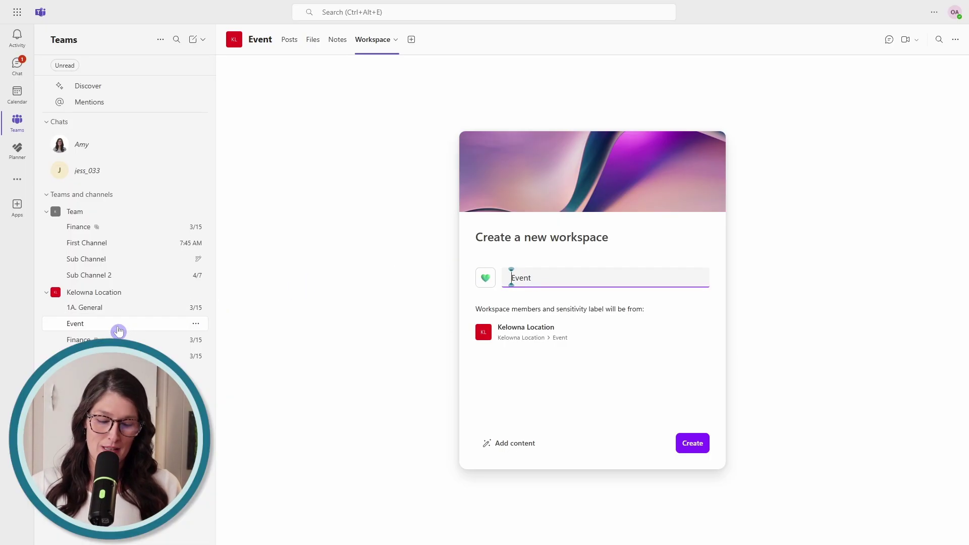
pyautogui.write('Kelowna ')
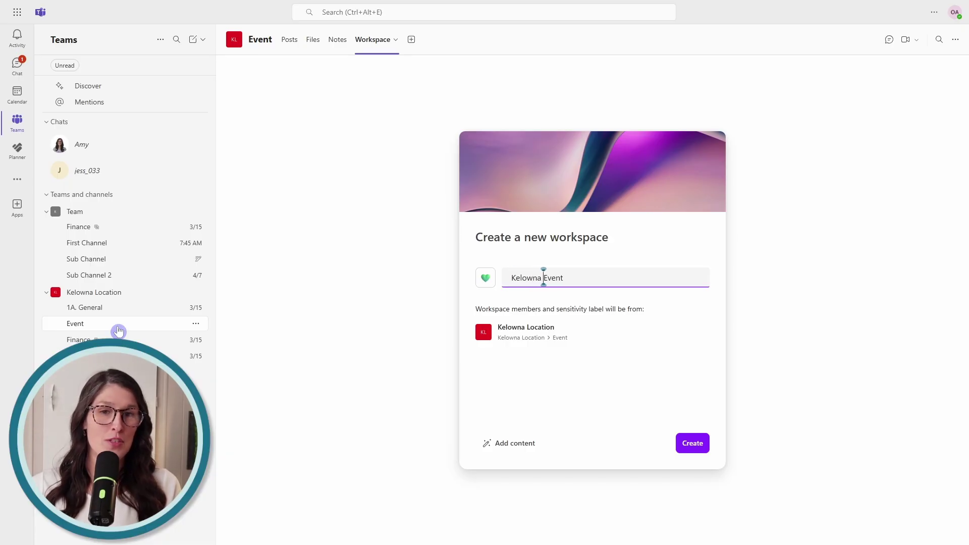
pyautogui.write('Location ')
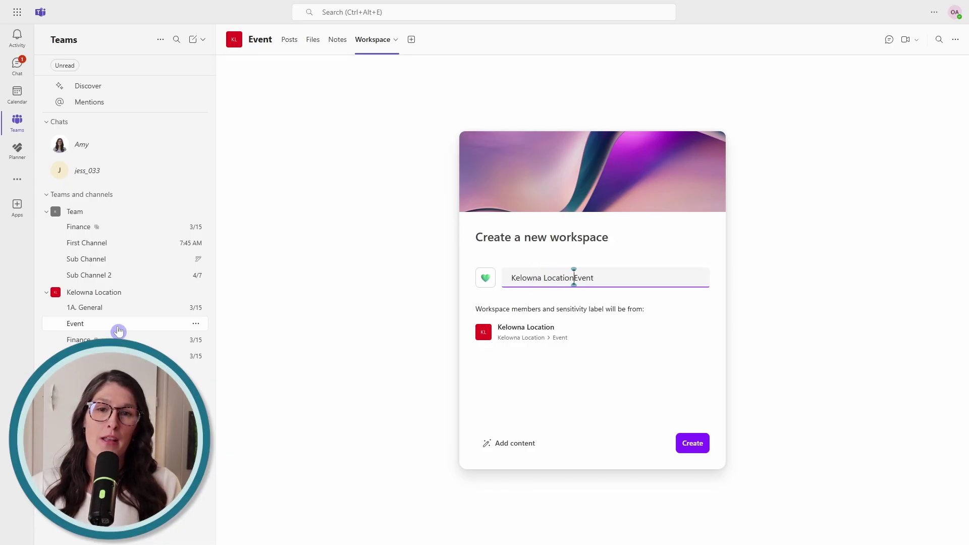
pyautogui.write('-')
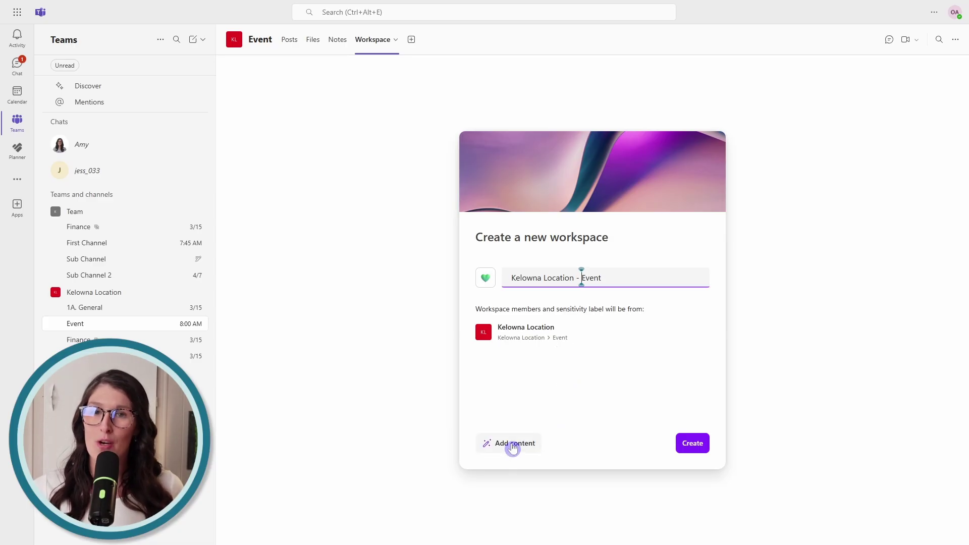
pyautogui.click(513, 447)
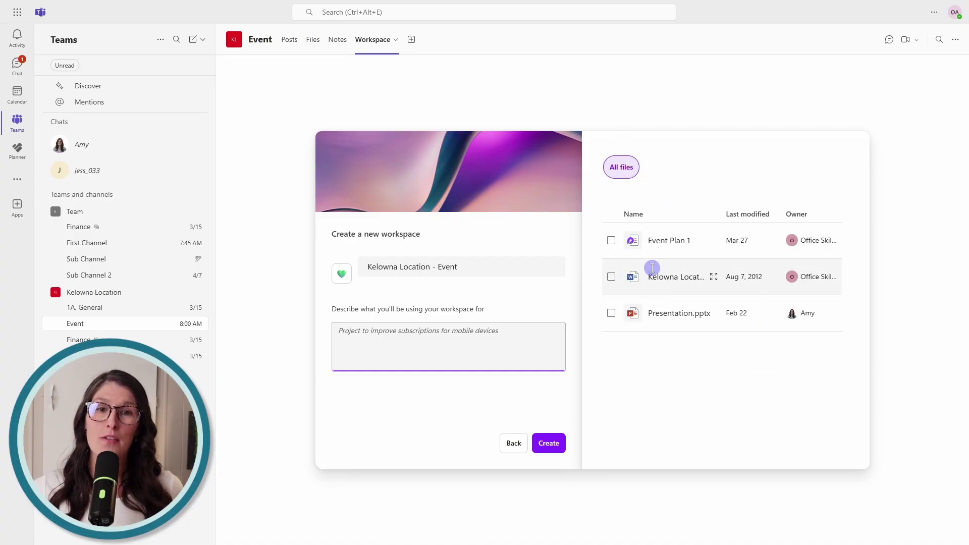
pyautogui.click(612, 240)
pyautogui.click(613, 279)
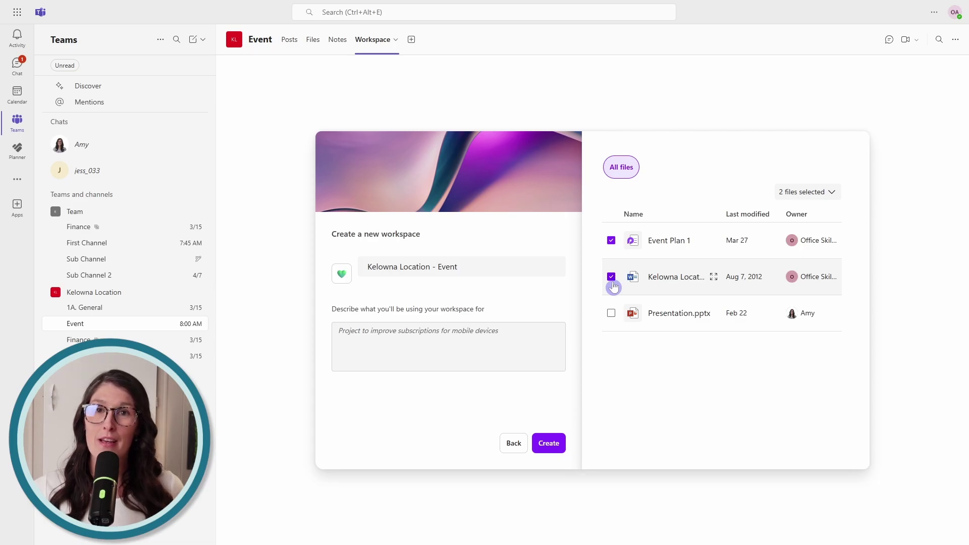
pyautogui.click(612, 280)
pyautogui.click(612, 243)
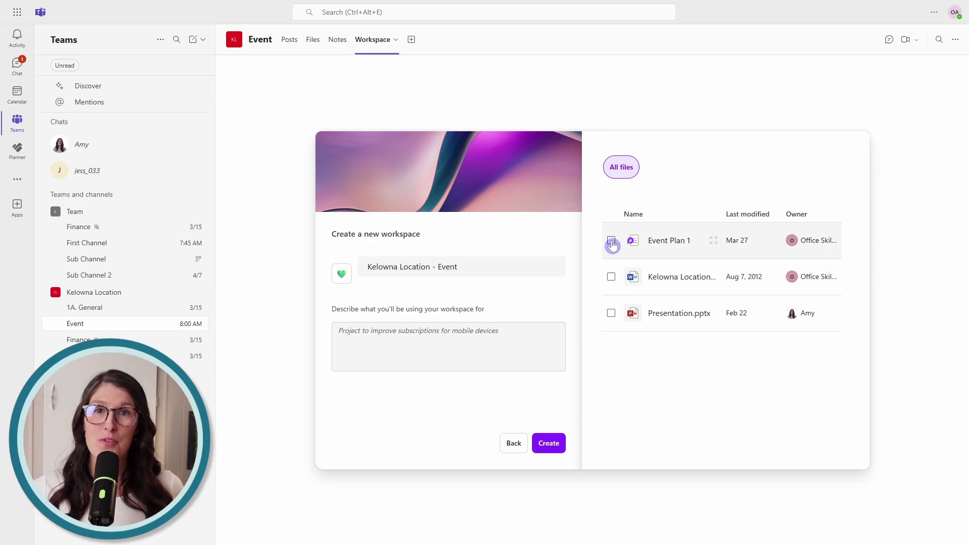
# Create the Kelowna Location - Event workspace without a description or any attached files.
pyautogui.click(453, 344)
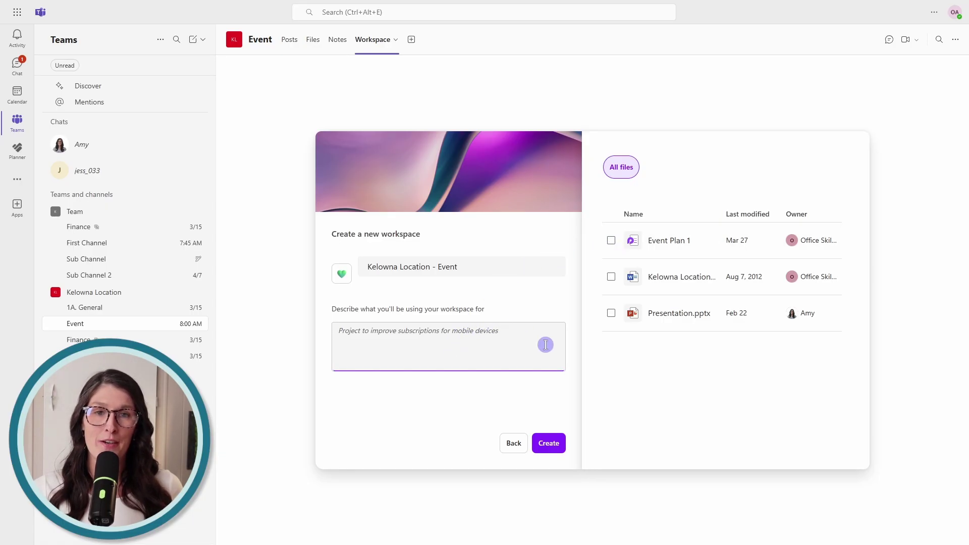
pyautogui.click(548, 446)
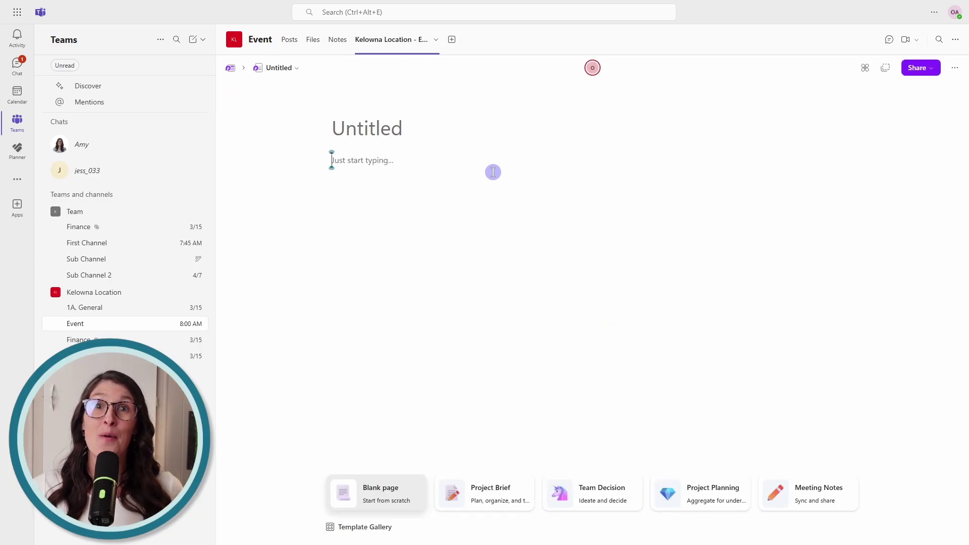
# Title the untitled Loop page "New Loop" and insert a table in its body.
pyautogui.click(402, 131)
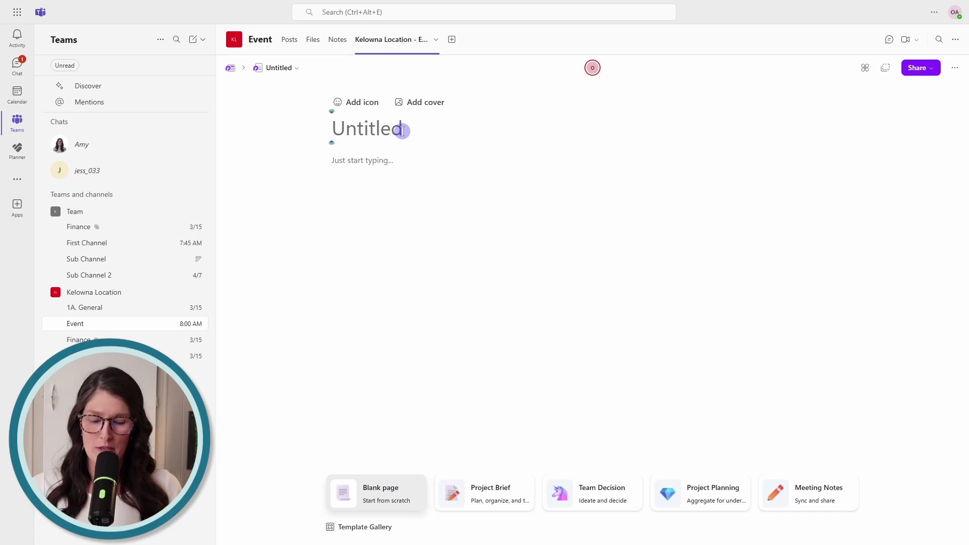
pyautogui.write('New Loop')
pyautogui.press('Return')
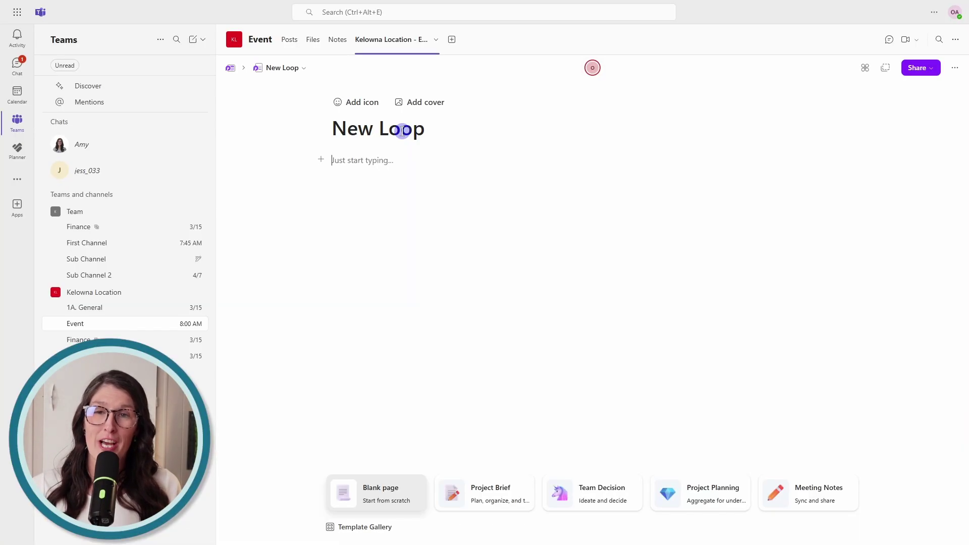
pyautogui.write('/table')
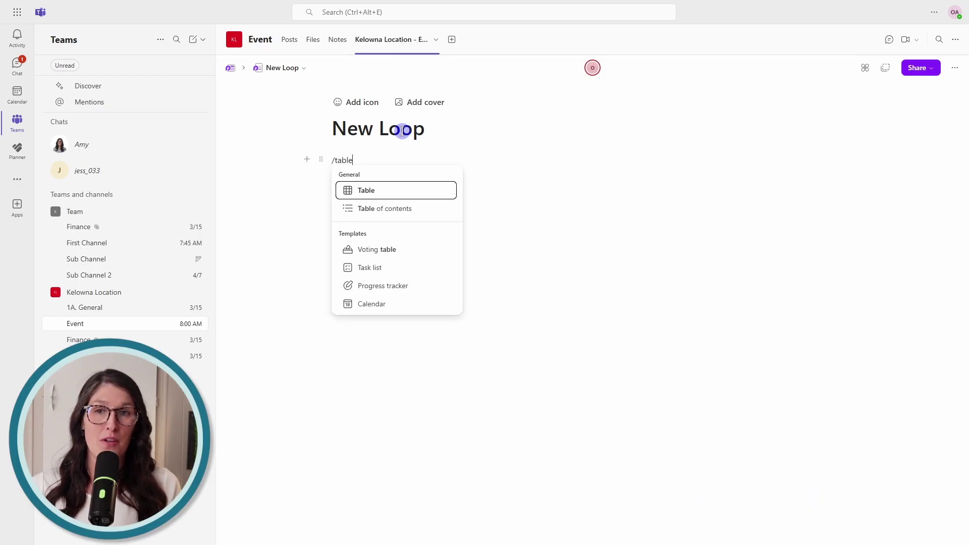
pyautogui.click(369, 193)
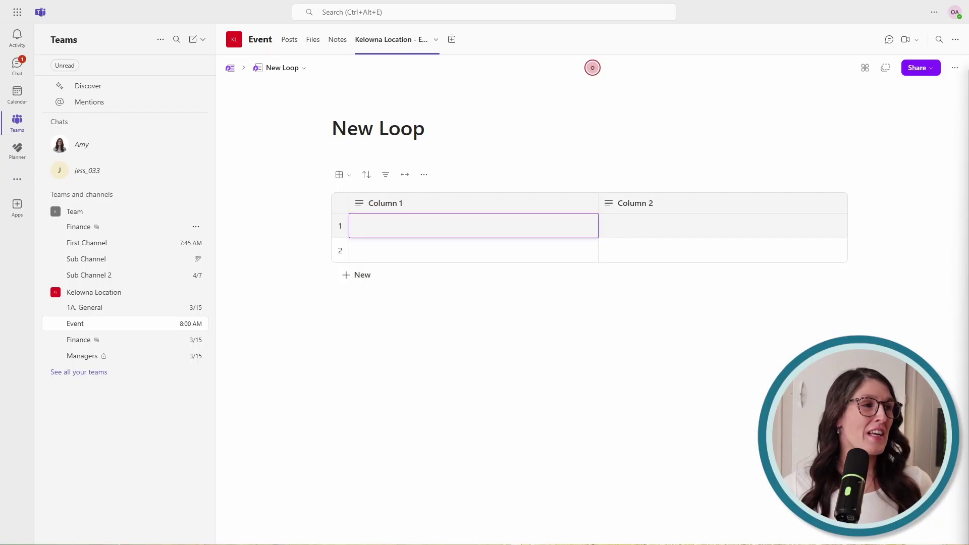
# Look at the Kelowna Location Notebook in its separate OneNote window and in the Event channel's notes.
pyautogui.moveTo(967, 353); pyautogui.dragTo(759, 30)
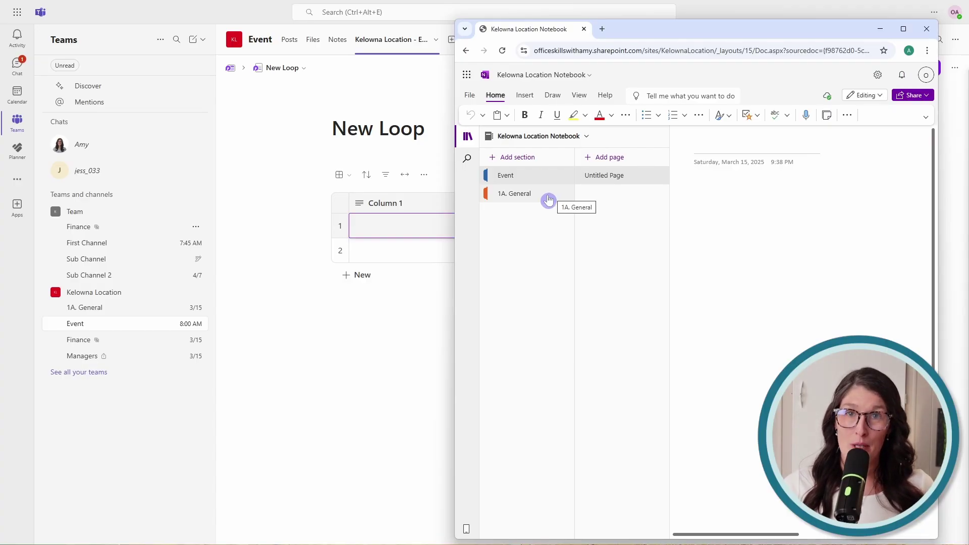
pyautogui.click(422, 223)
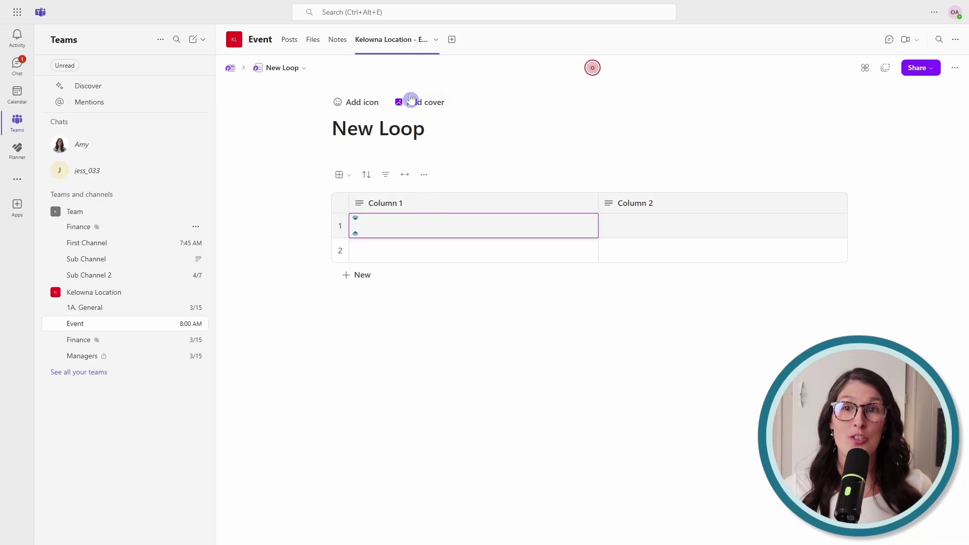
pyautogui.click(337, 43)
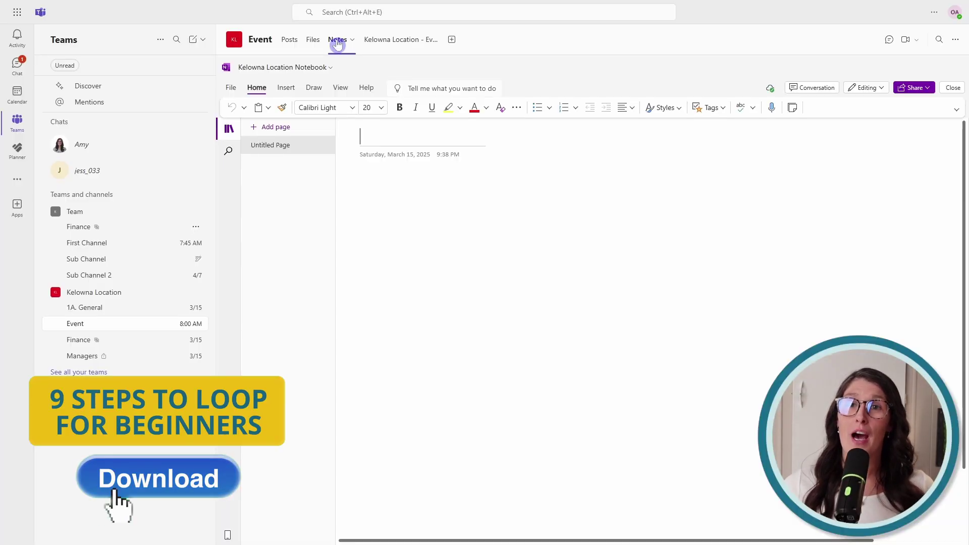
# Return to the Kelowna Location - Event workspace and show its page list from the New Loop page.
pyautogui.click(407, 40)
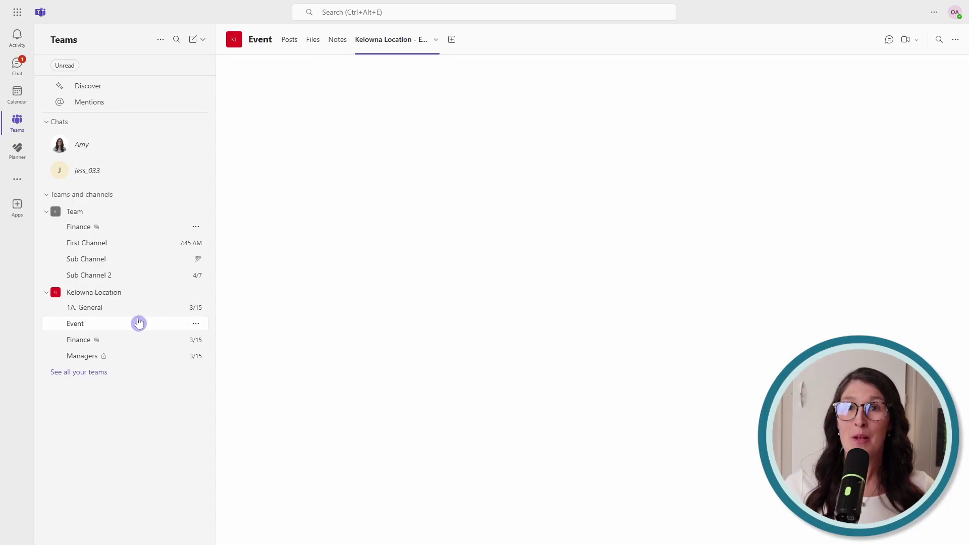
pyautogui.click(451, 226)
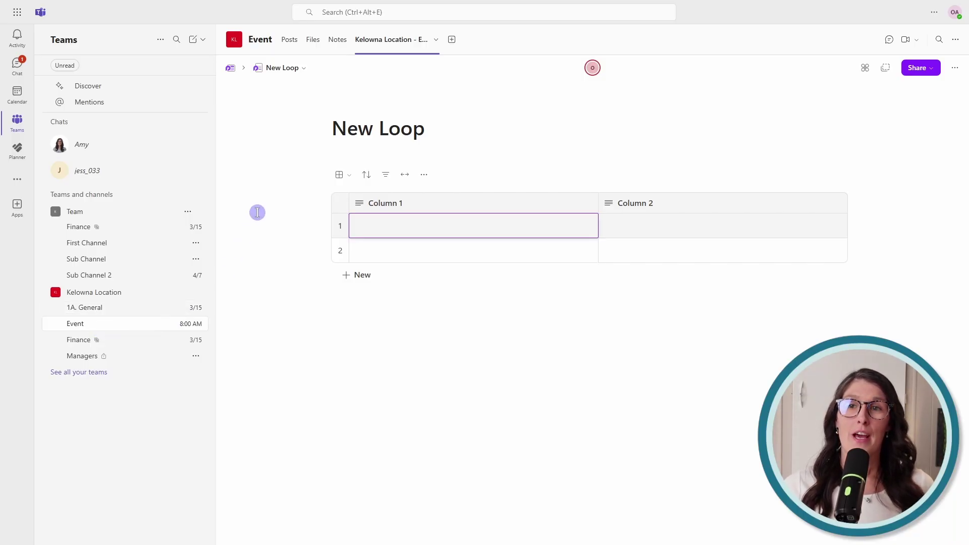
pyautogui.click(284, 71)
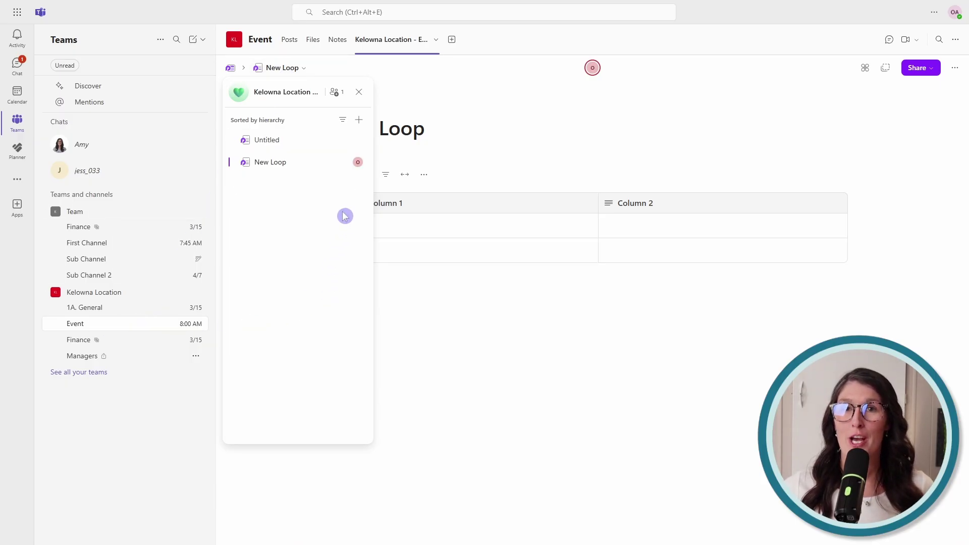
# Open the workspace's untitled page and title it "Projects".
pyautogui.moveTo(355, 193)
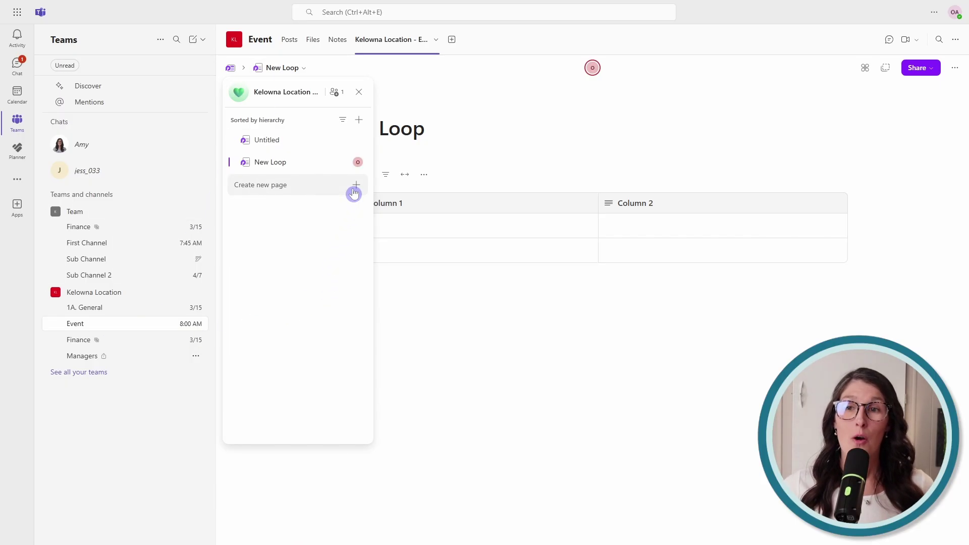
pyautogui.click(320, 142)
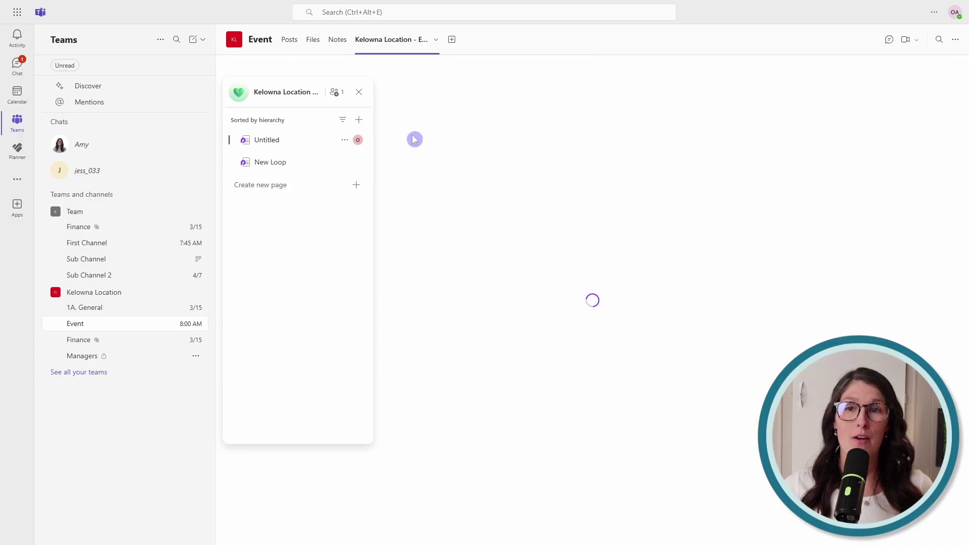
pyautogui.write('P')
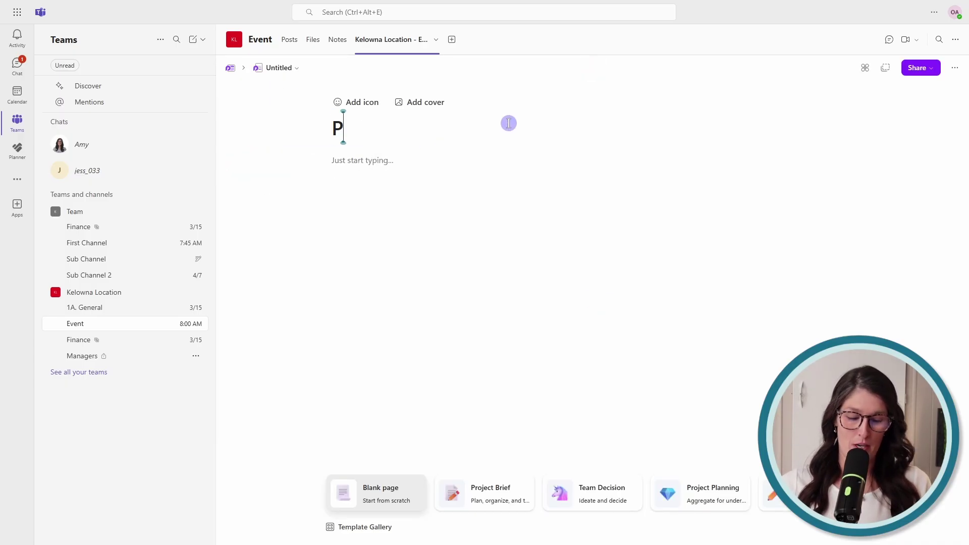
pyautogui.write('rojects')
pyautogui.press('Return')
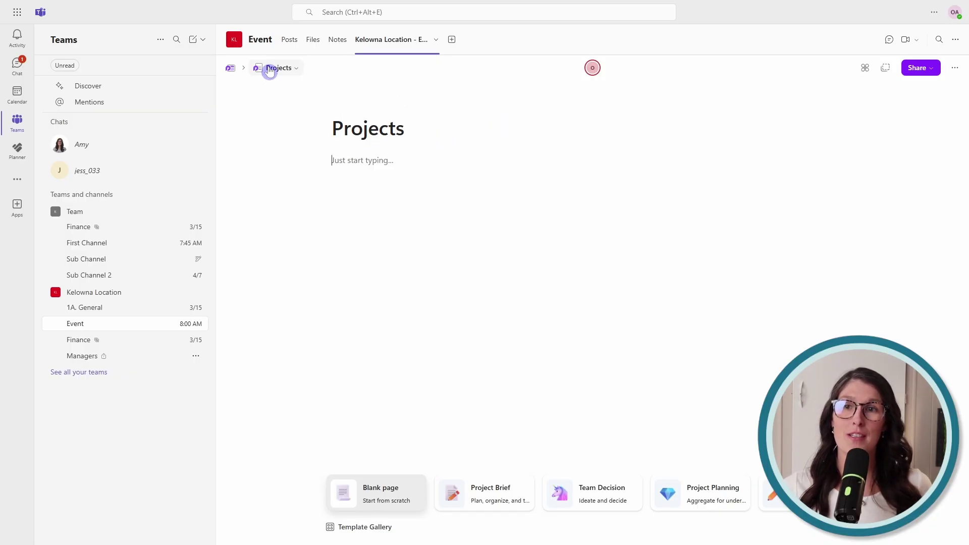
# Nest the New Loop page under the Projects page in the workspace's page list and collapse the Projects group.
pyautogui.click(269, 69)
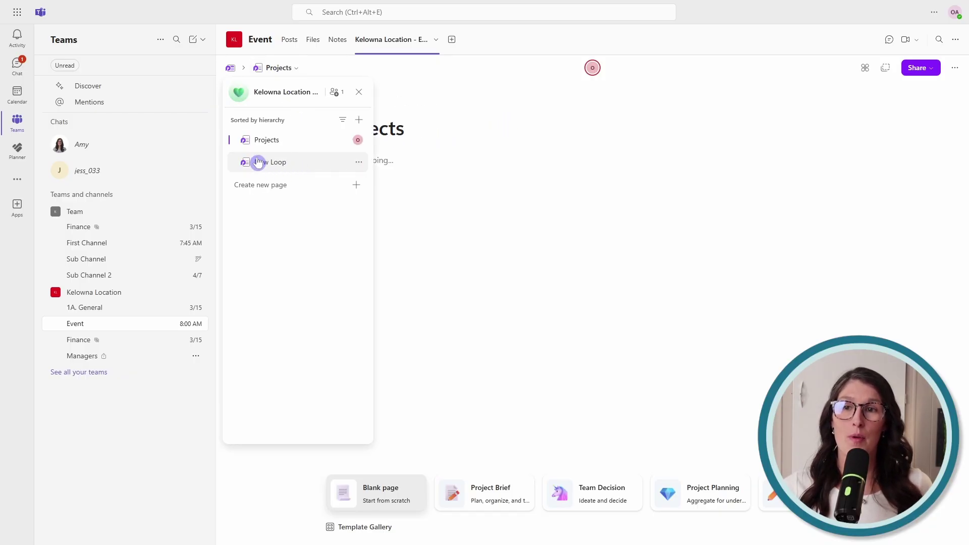
pyautogui.moveTo(258, 160); pyautogui.dragTo(287, 145)
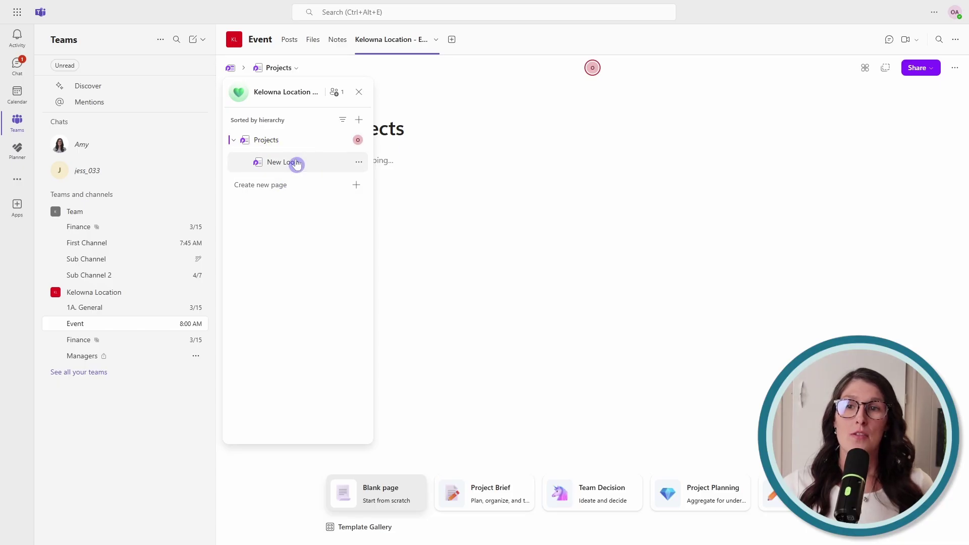
pyautogui.click(235, 142)
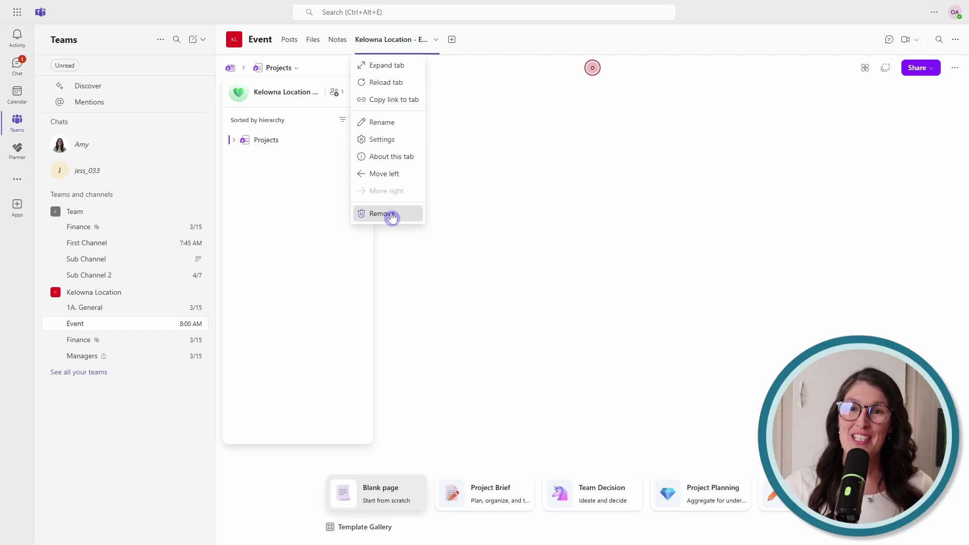
# Remove the Kelowna Location - Event tab from the Event channel and look up its workspace in the Loop app.
pyautogui.click(364, 213)
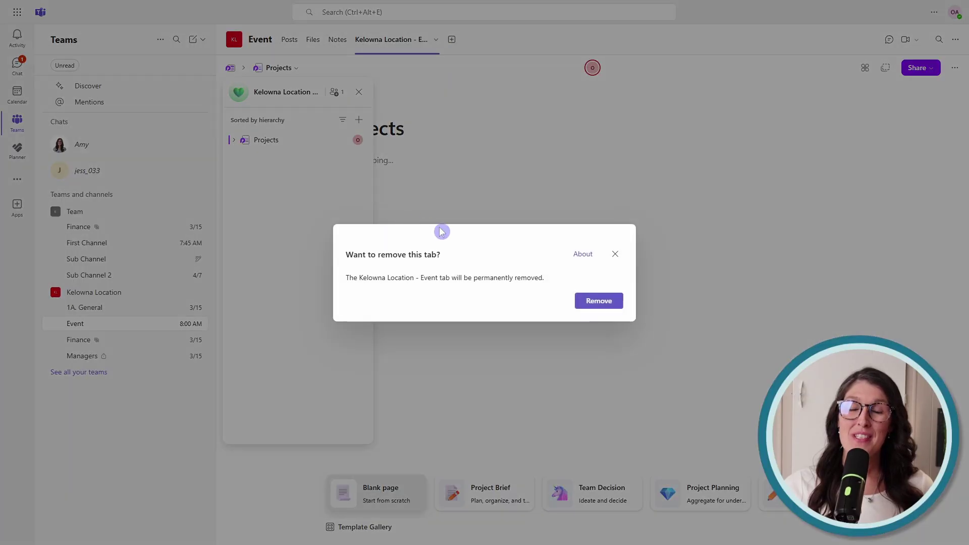
pyautogui.click(590, 302)
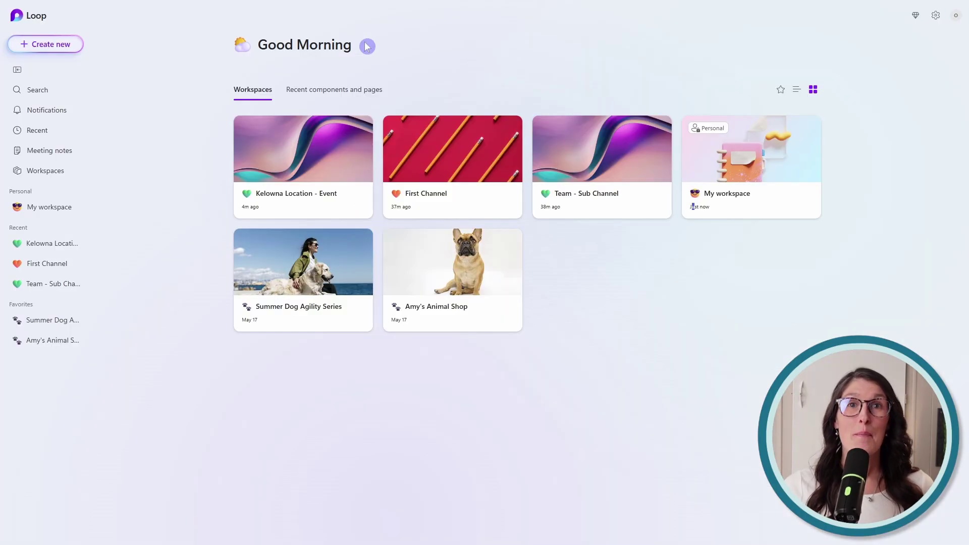
pyautogui.click(314, 166)
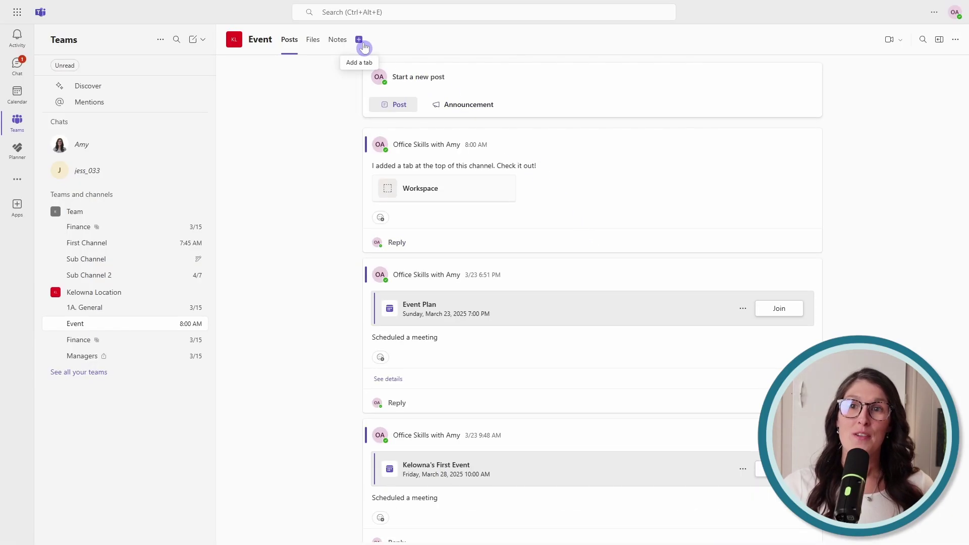
# Add a Loop tab with the existing Kelowna Location - Event workspace to the Event channel in Teams, posting to the channel about it.
pyautogui.click(364, 46)
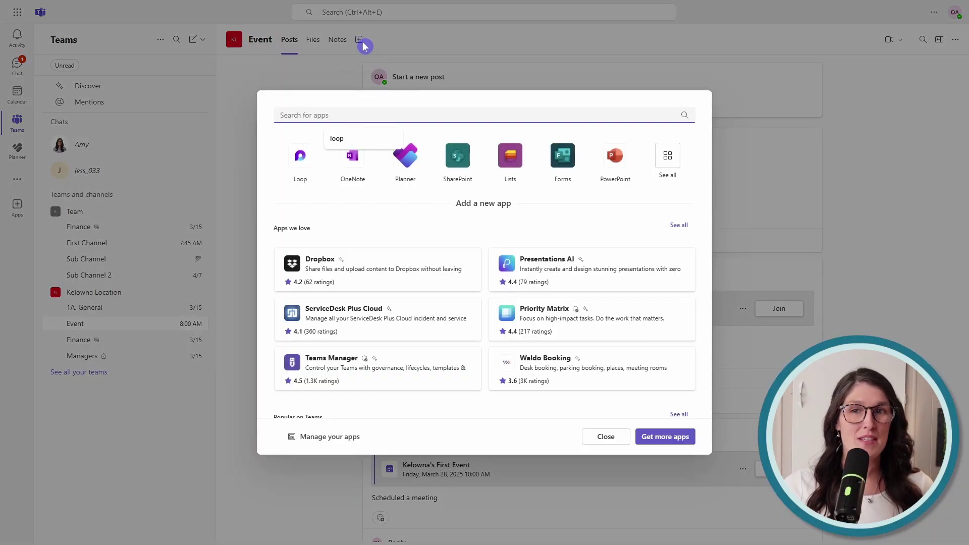
pyautogui.click(296, 168)
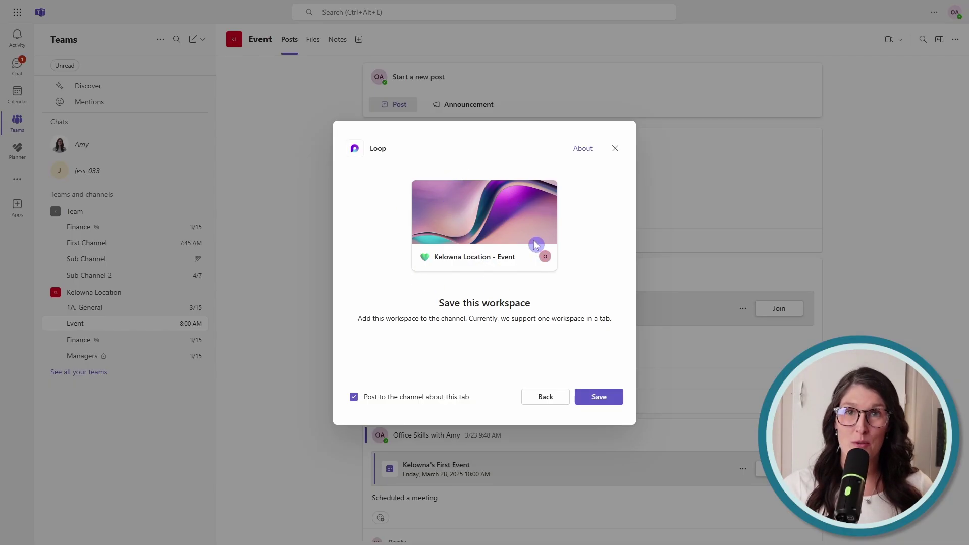
pyautogui.click(604, 397)
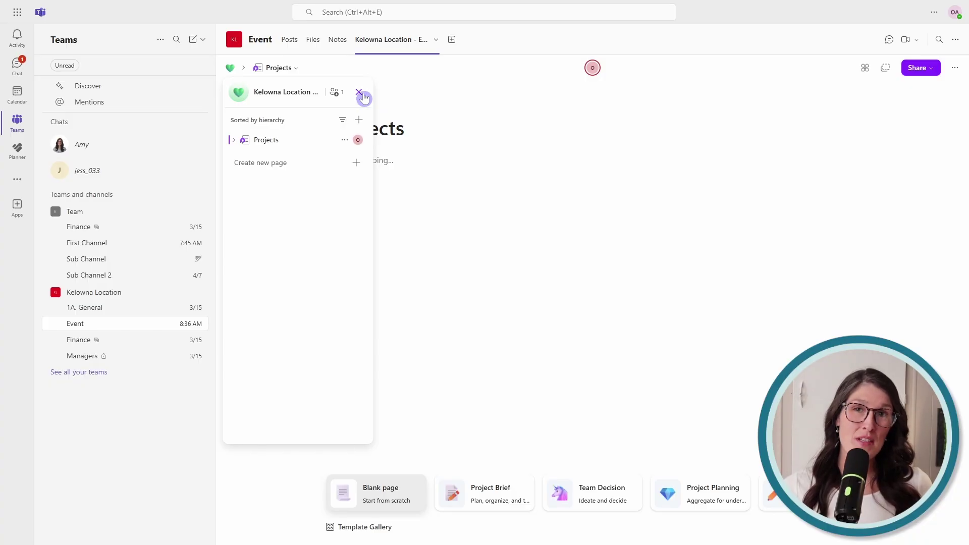
# Expand the Projects group, open its New Loop subpage and dismiss the page list.
pyautogui.click(234, 144)
pyautogui.click(266, 162)
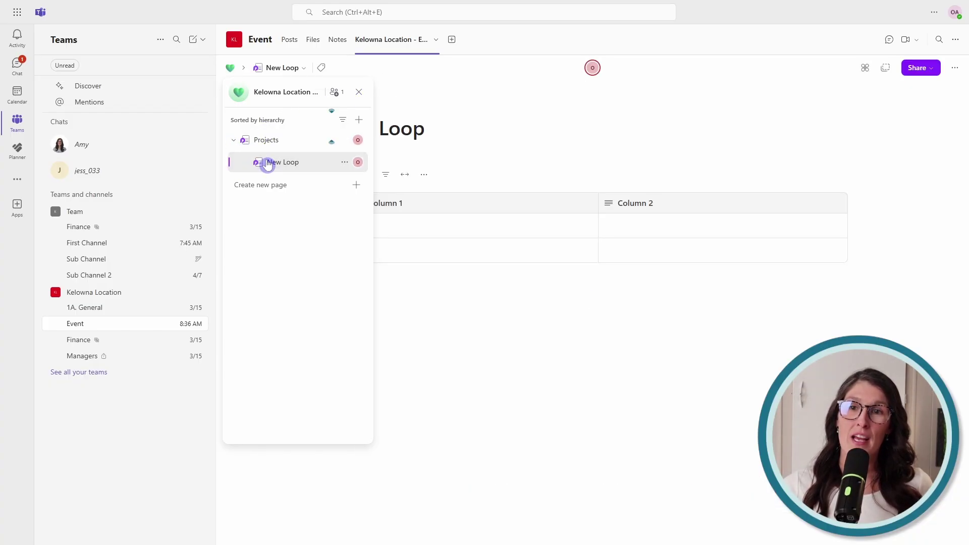
pyautogui.click(528, 133)
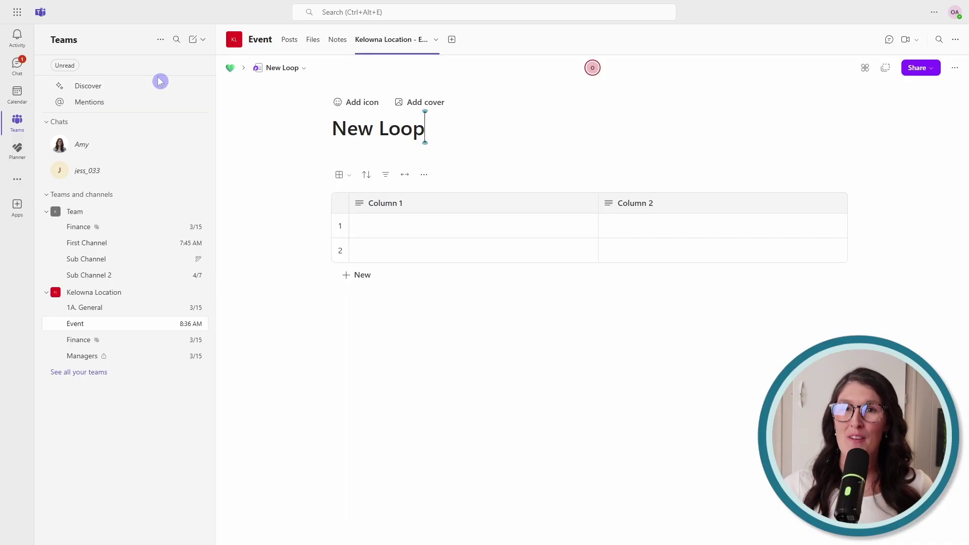
# Show the Kelowna Location - Event tab in its expanded view, then return to the Teams area.
pyautogui.click(437, 41)
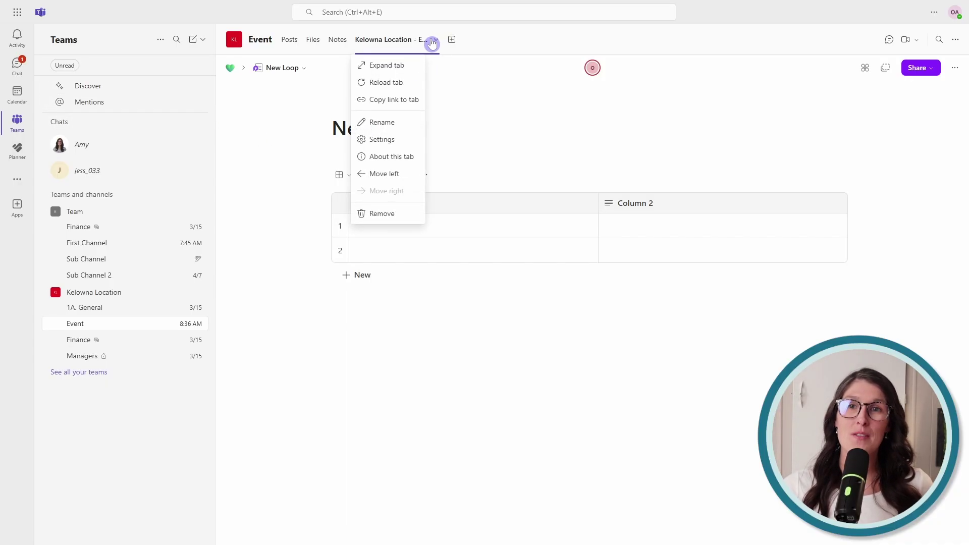
pyautogui.click(413, 67)
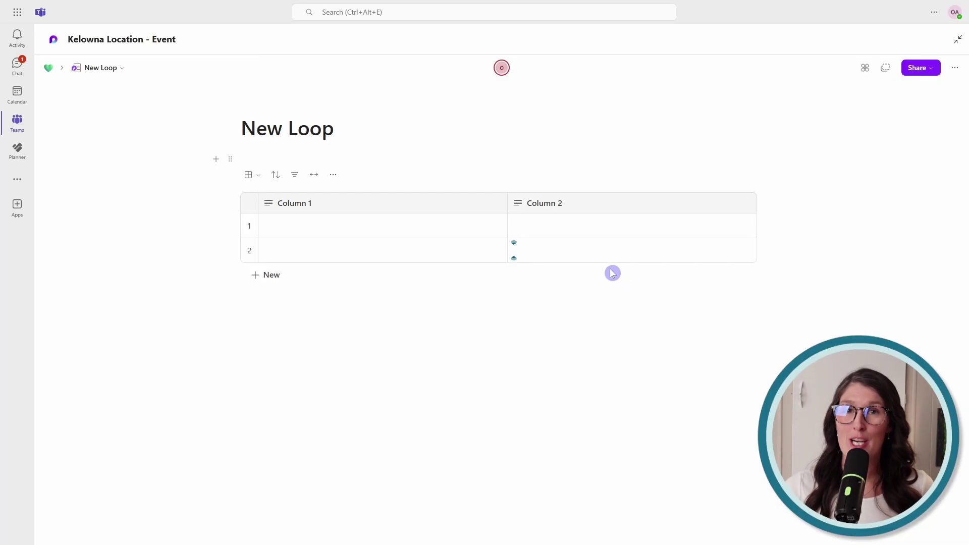
pyautogui.click(18, 122)
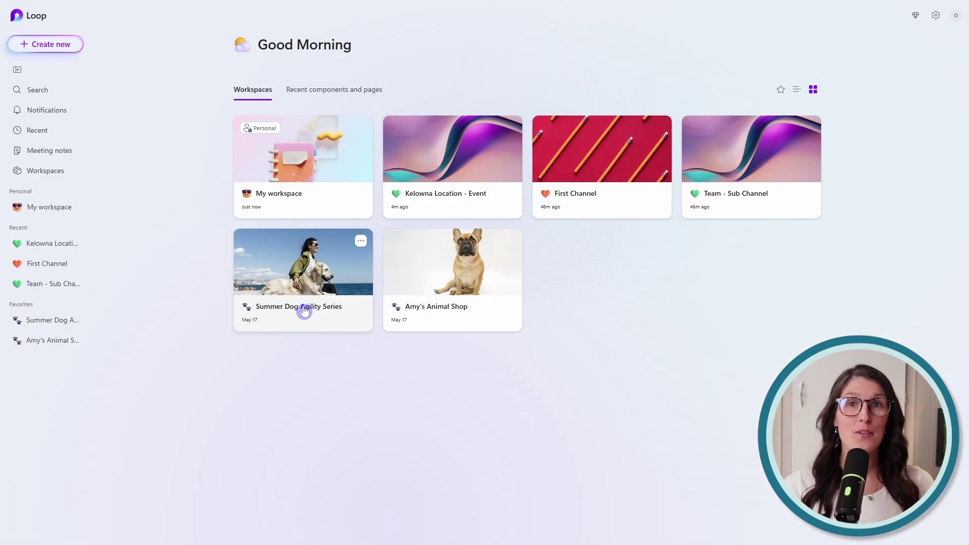
# Start a new workspace in the Loop app and examine its cover, member invitation and content options.
pyautogui.click(54, 44)
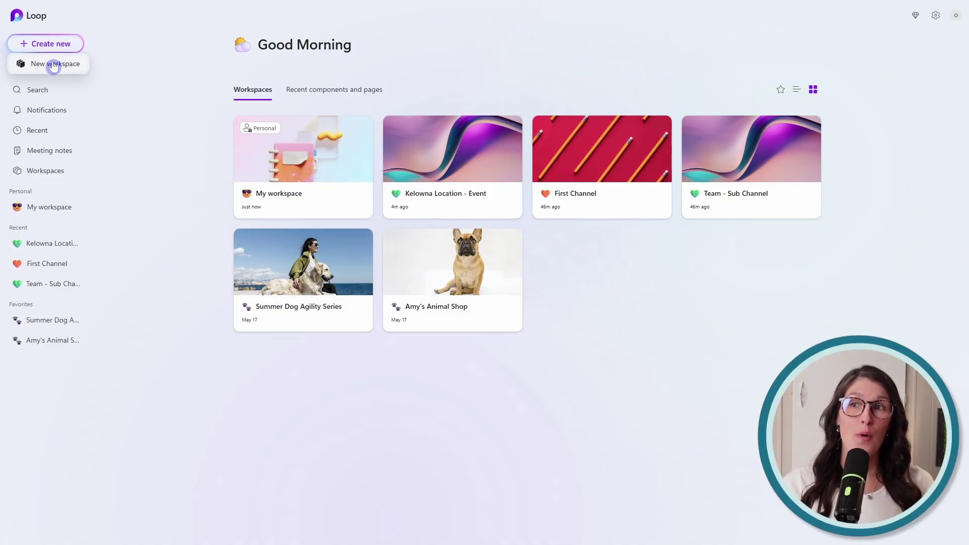
pyautogui.click(54, 63)
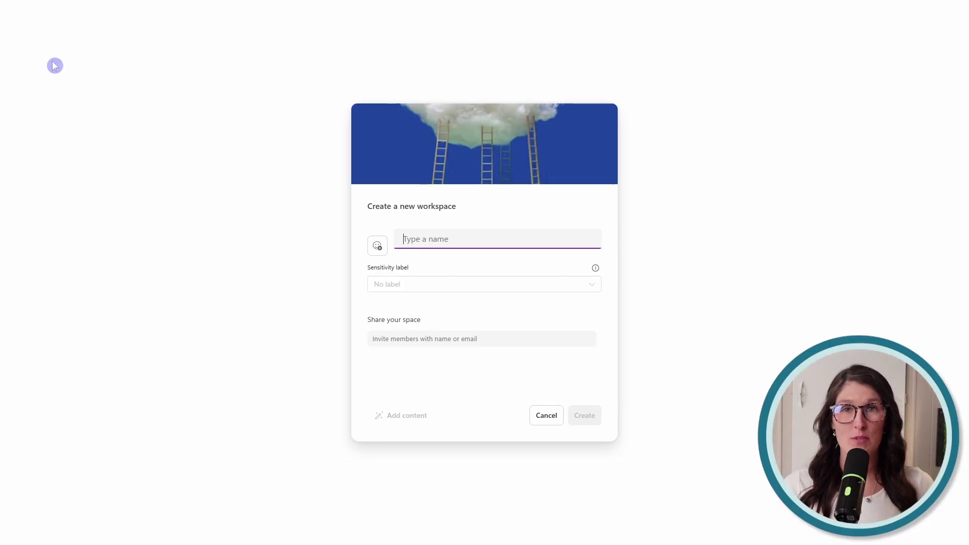
pyautogui.moveTo(485, 149)
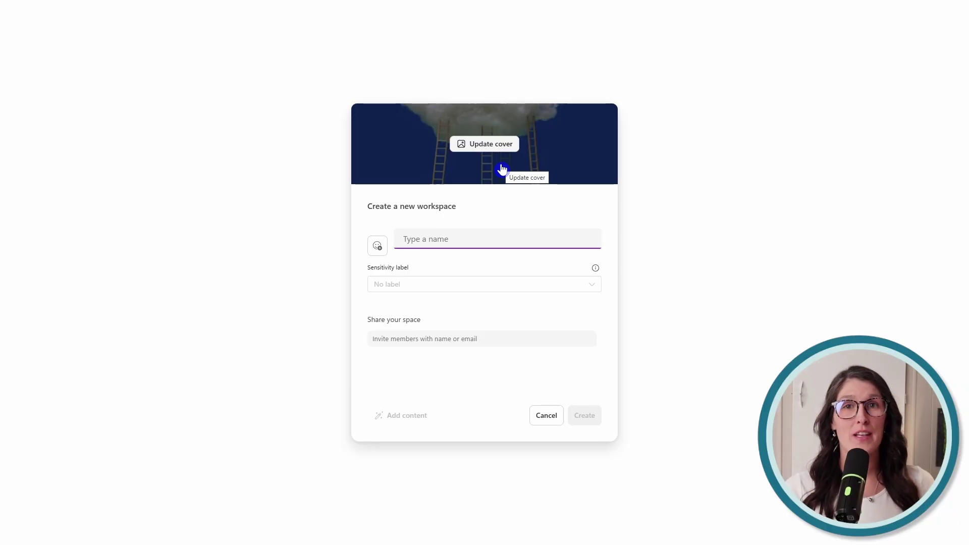
pyautogui.click(474, 339)
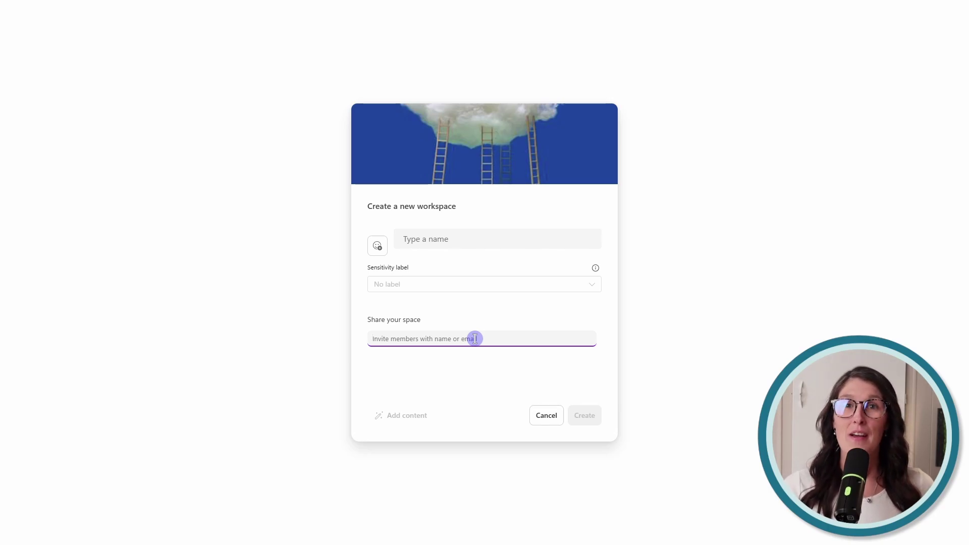
pyautogui.click(408, 412)
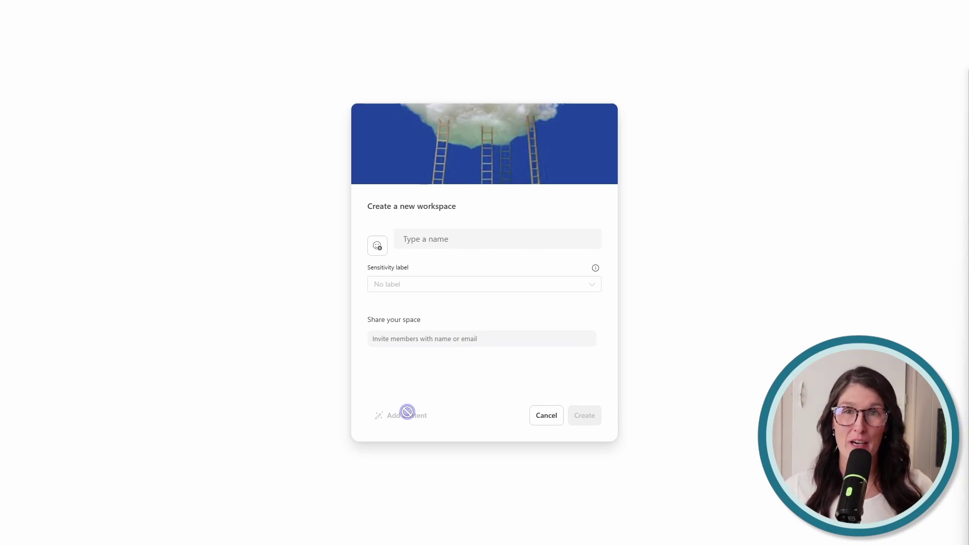